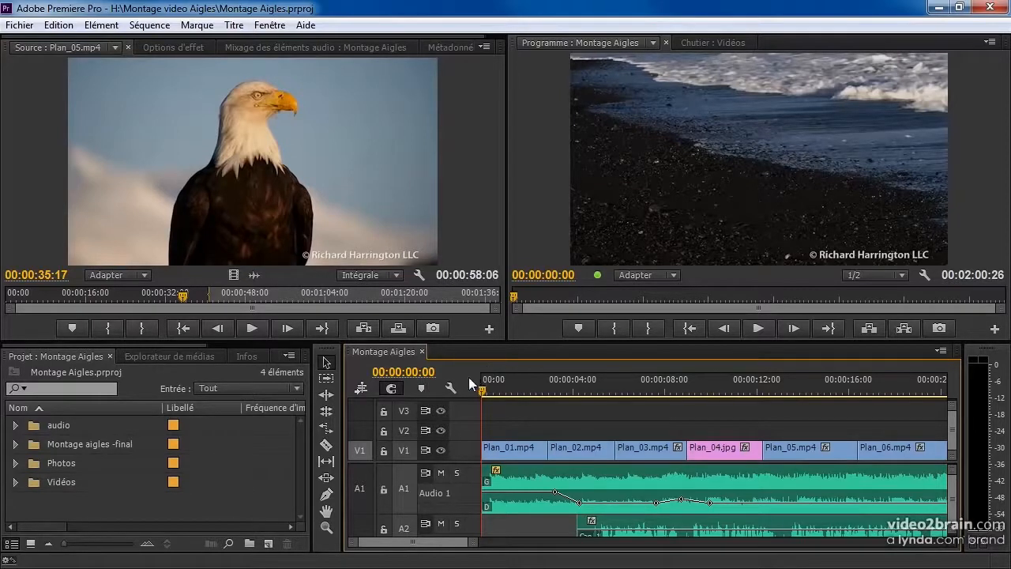
Step: Create a new default still title named Aigle at 1280 × 720
left_click(268, 544)
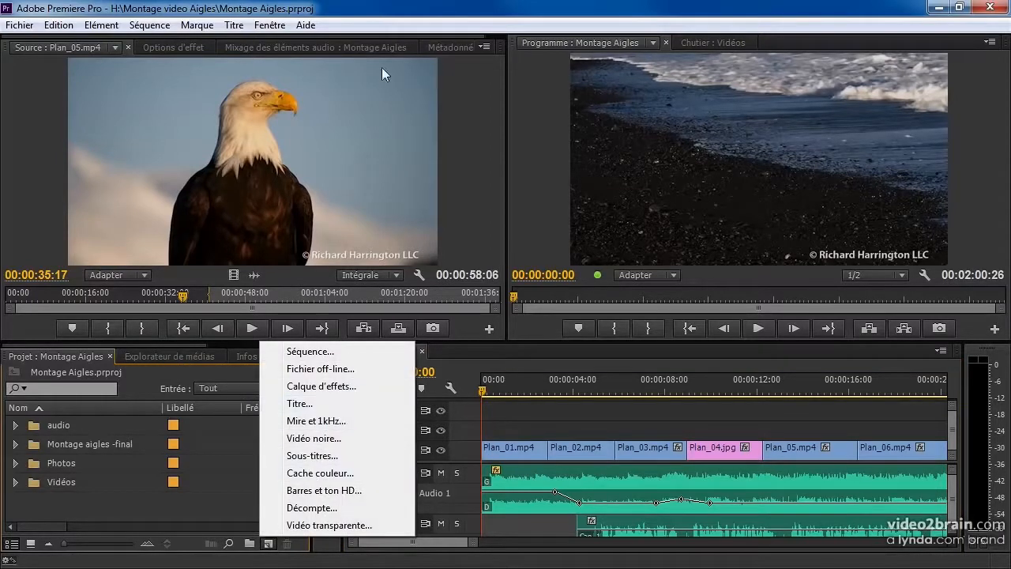
left_click(337, 17)
left_click(234, 25)
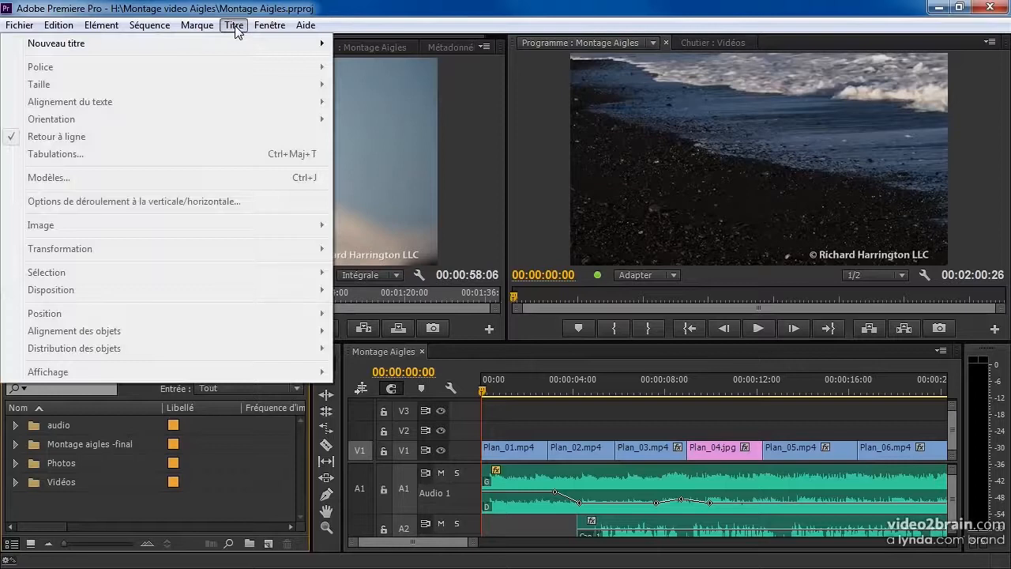
mouse_move(237, 47)
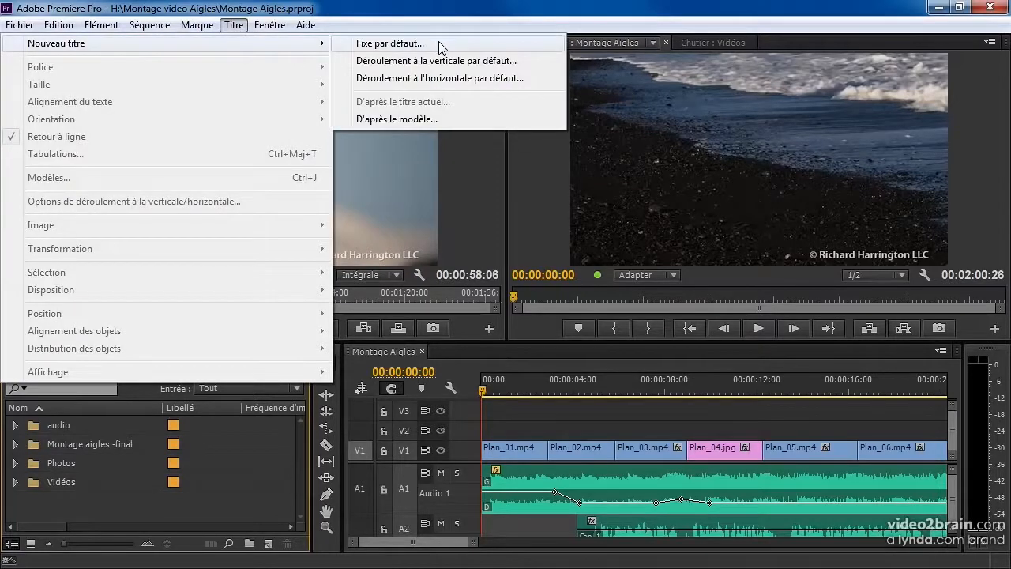
left_click(440, 44)
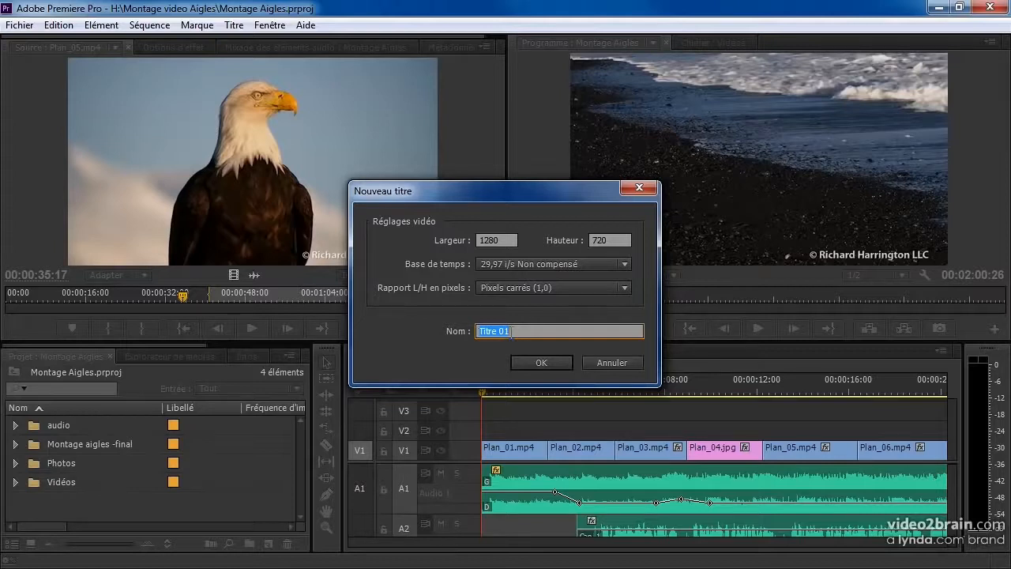
type("A")
type("u")
type("igle")
left_click(538, 360)
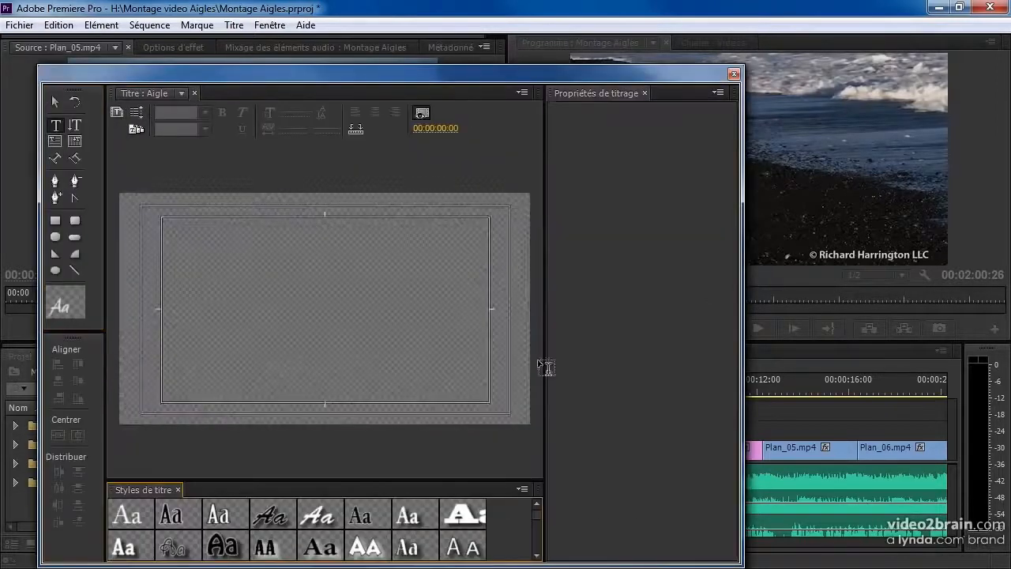
Step: Hide the background video in the title preview and add the text "L'Aigle" inside the safe area
left_click_drag(489, 74, 656, 35)
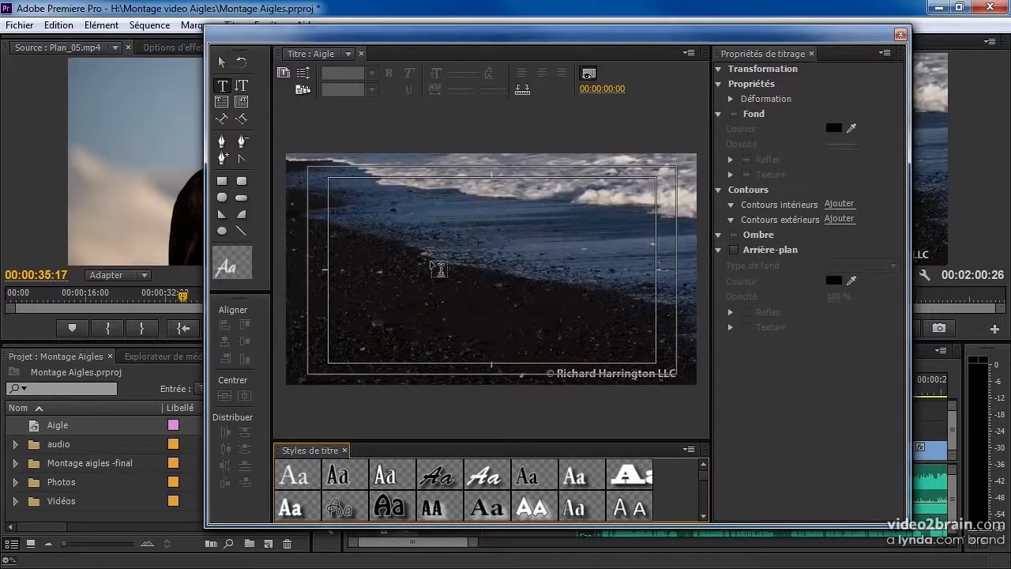
left_click(589, 73)
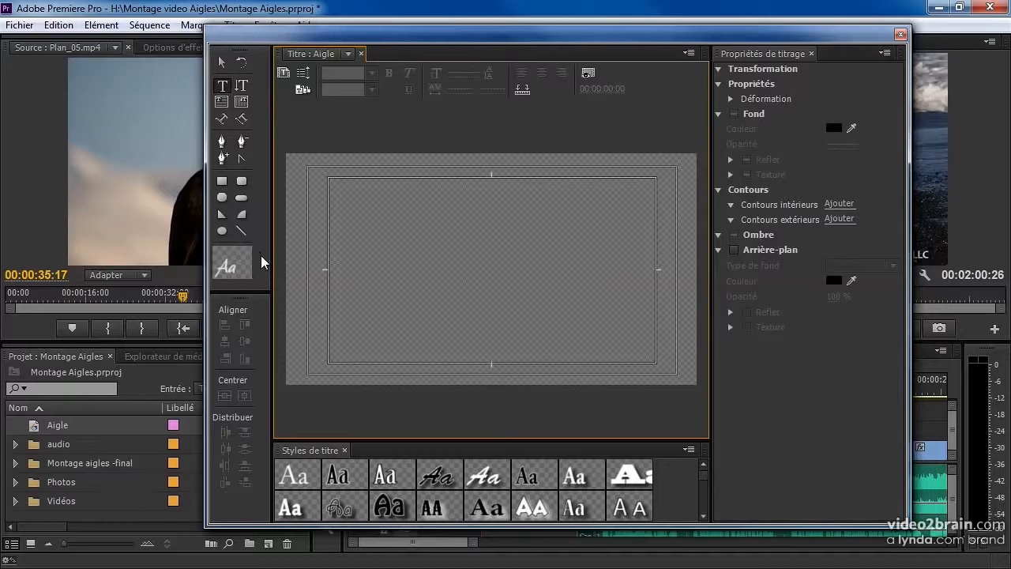
left_click(368, 293)
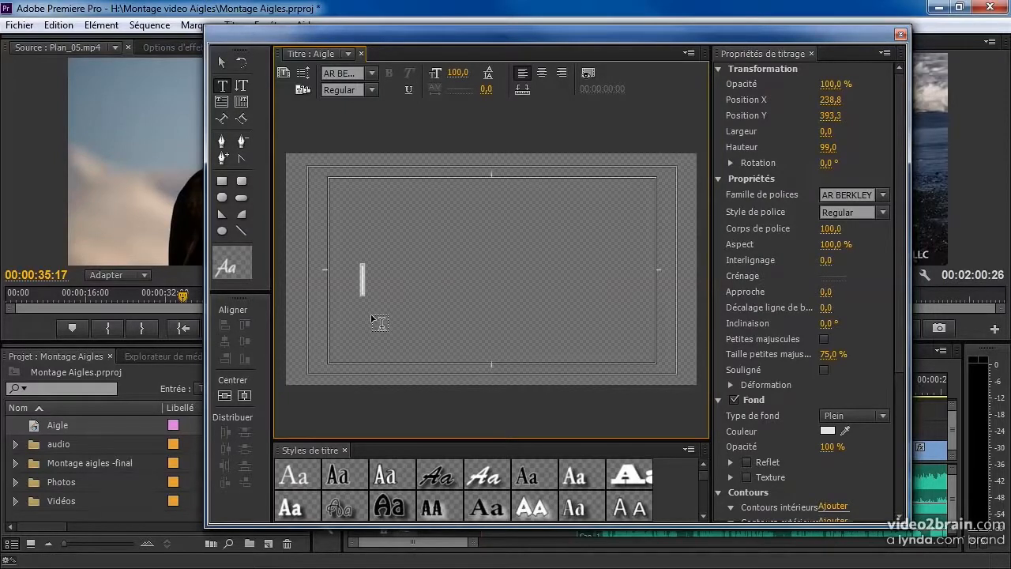
type("L'")
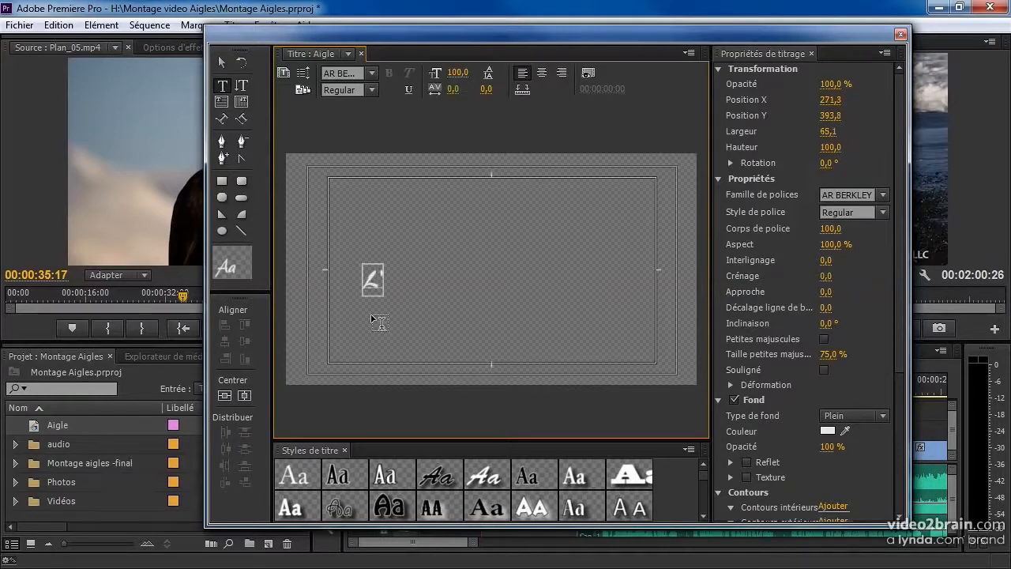
type("Aigle")
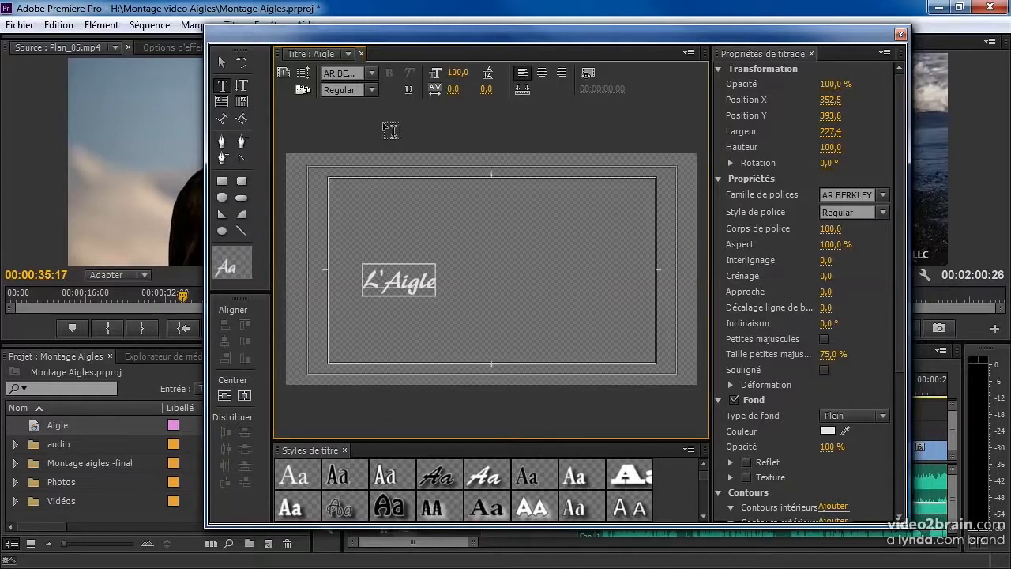
Step: Try Adobe Caslon Pro as the font of the L'Aigle text
left_click_drag(362, 281, 436, 282)
left_click(368, 69)
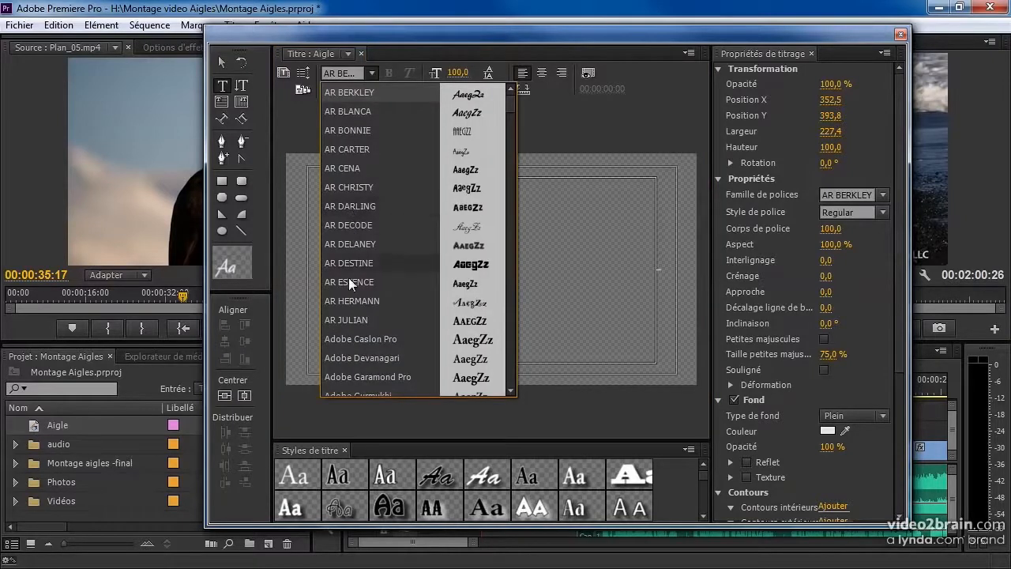
left_click(356, 339)
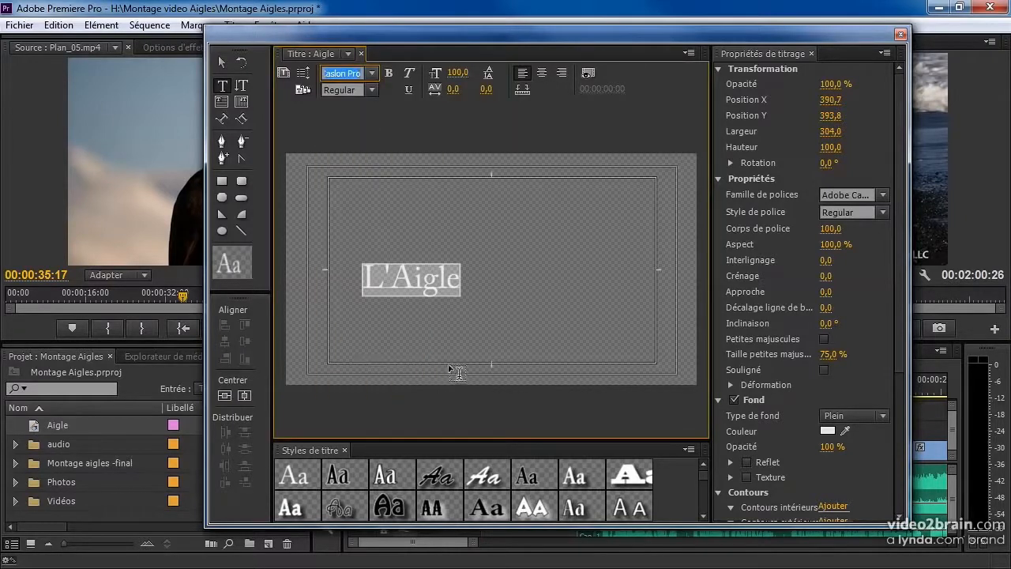
Step: Change the font family of the L'Aigle text to Myriad Pro
left_click(349, 93)
left_click(350, 73)
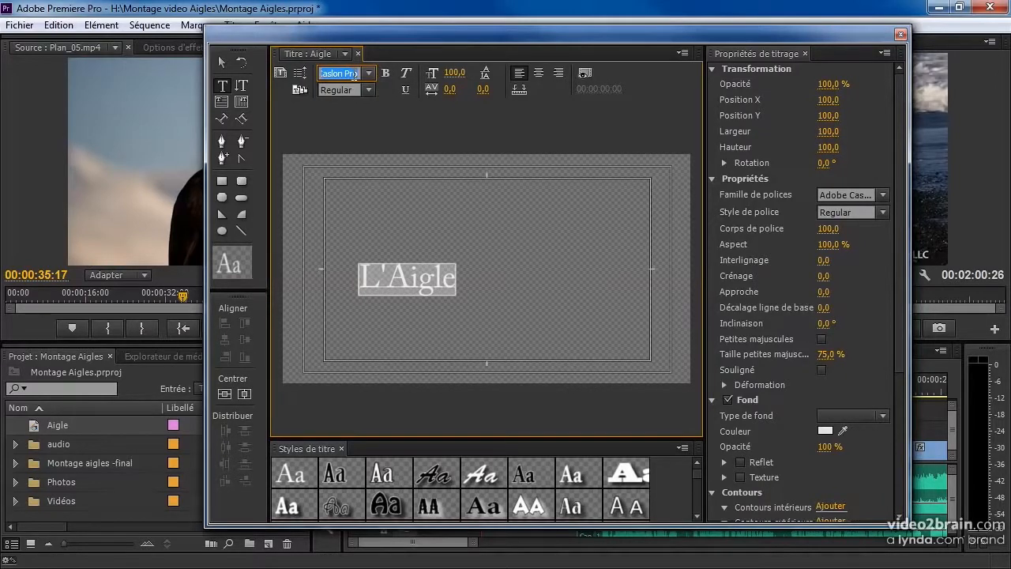
type("MS Ref...")
left_click(368, 74)
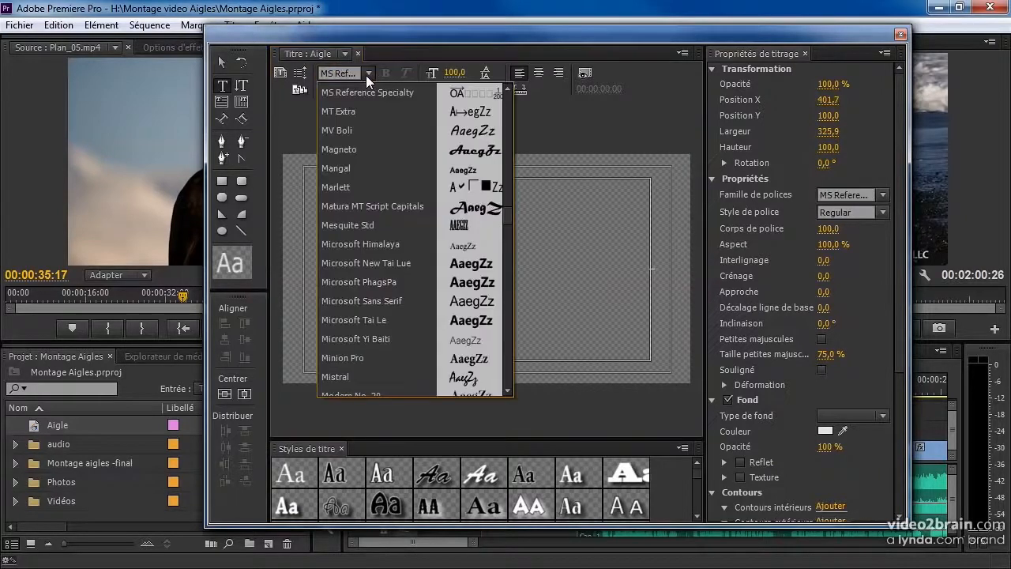
scroll(369, 213, "down", 3)
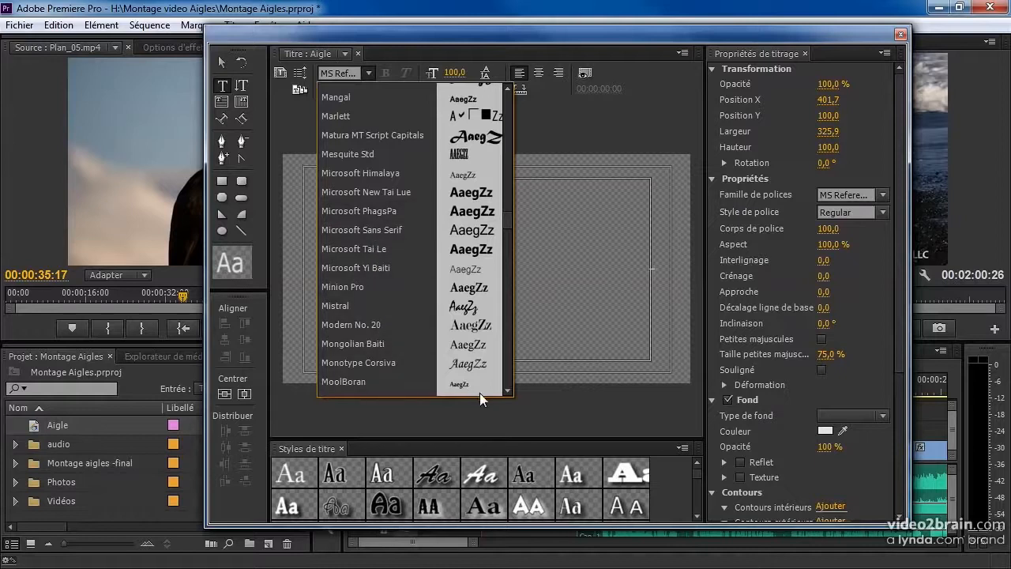
left_click(507, 390)
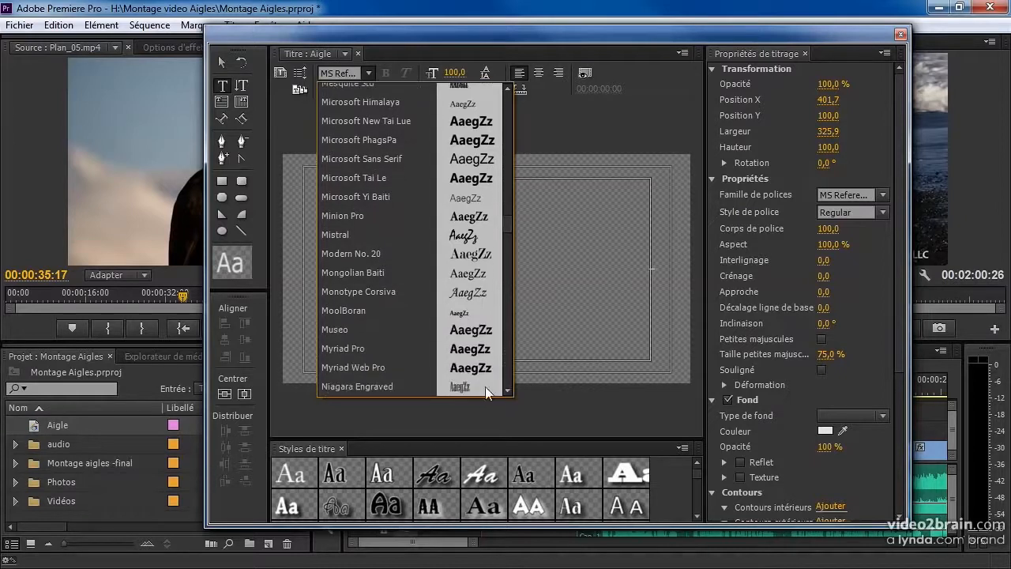
left_click(364, 345)
Step: Set the font style of the L'Aigle text to Semibold SemiCondensed
left_click(366, 91)
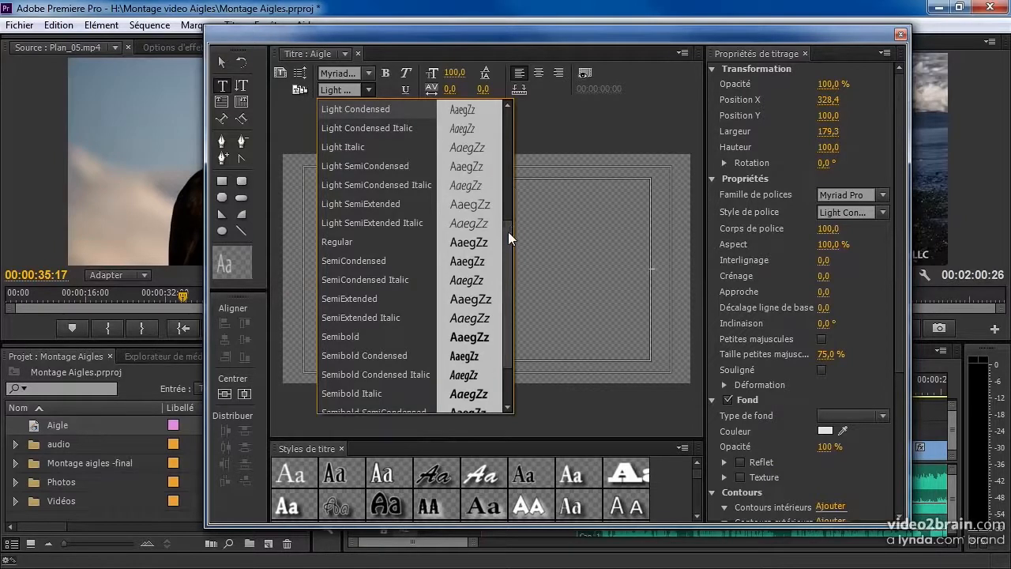
left_click_drag(508, 232, 507, 284)
left_click(395, 348)
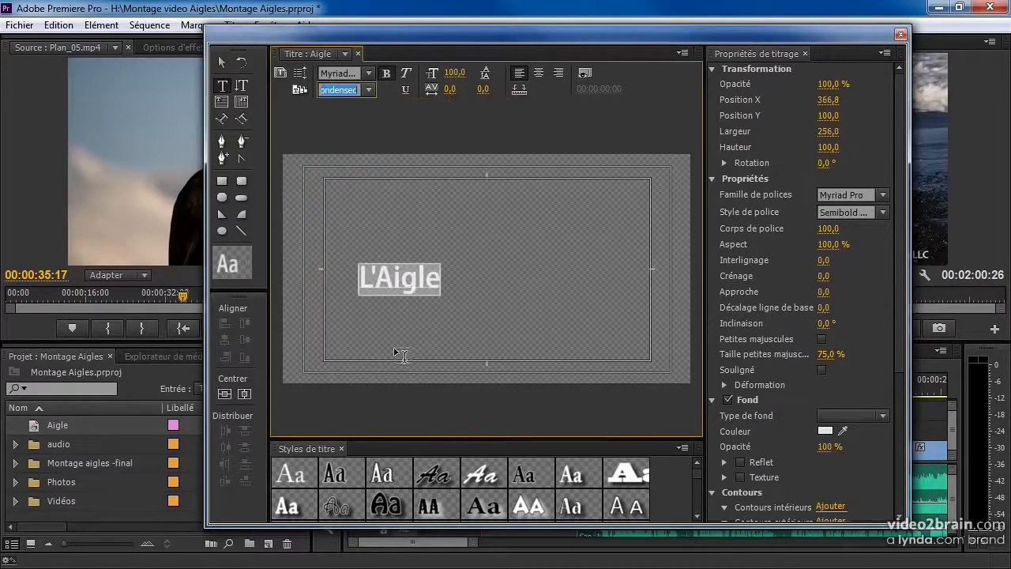
Step: Copy "Pygargue à tête blanche" from the WordPad document and paste it as a second line under L'Aigle in the title
left_click(441, 278)
key("Return")
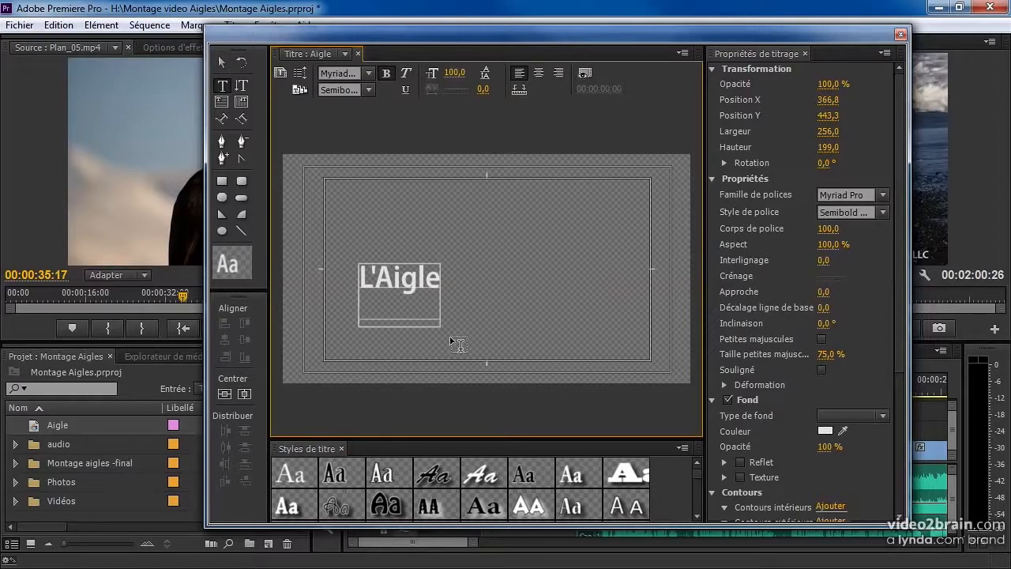
key("alt+Tab")
key("alt+Tab")
key("alt+Tab")
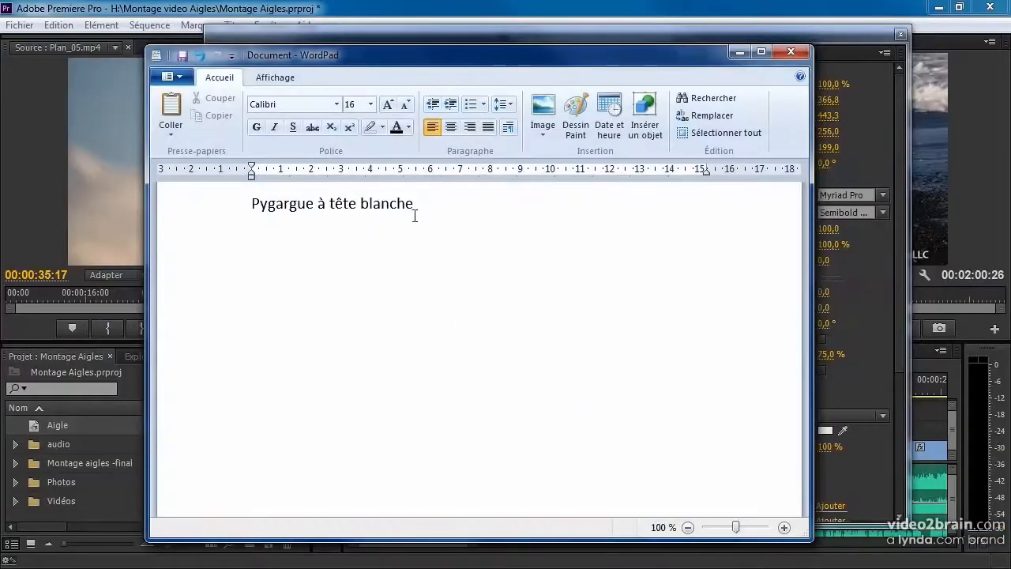
key("ctrl+a")
key("ctrl+c")
key("alt+Tab")
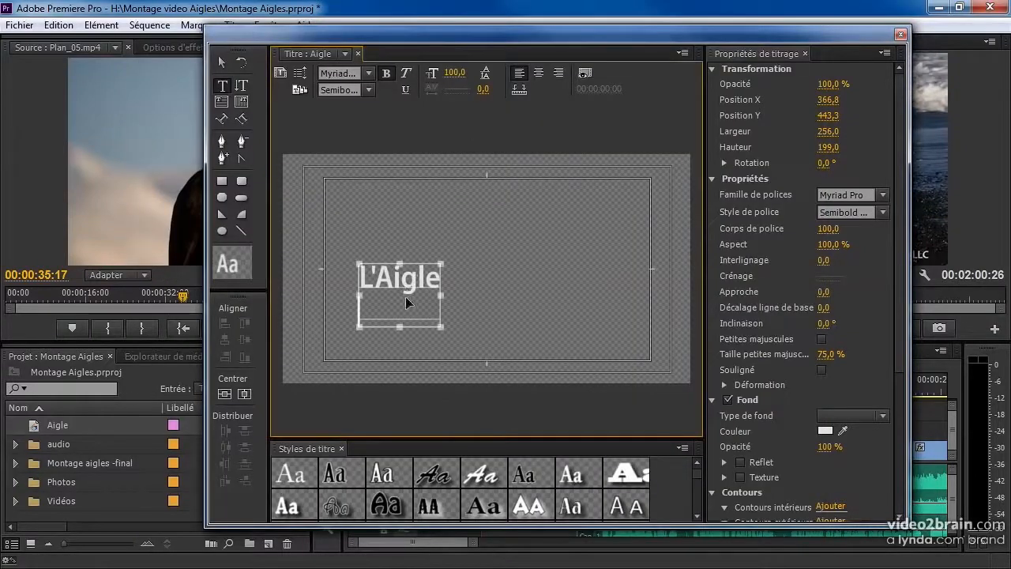
key("ctrl+v")
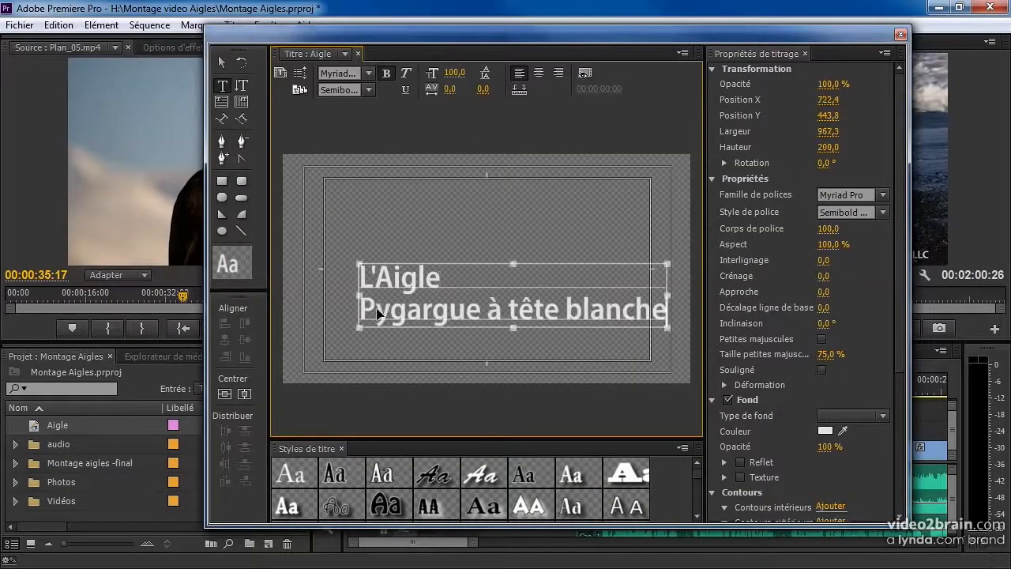
Step: Set the font size of the second line to 120 and move the text block to the lower part of the frame
left_click_drag(373, 308, 664, 317)
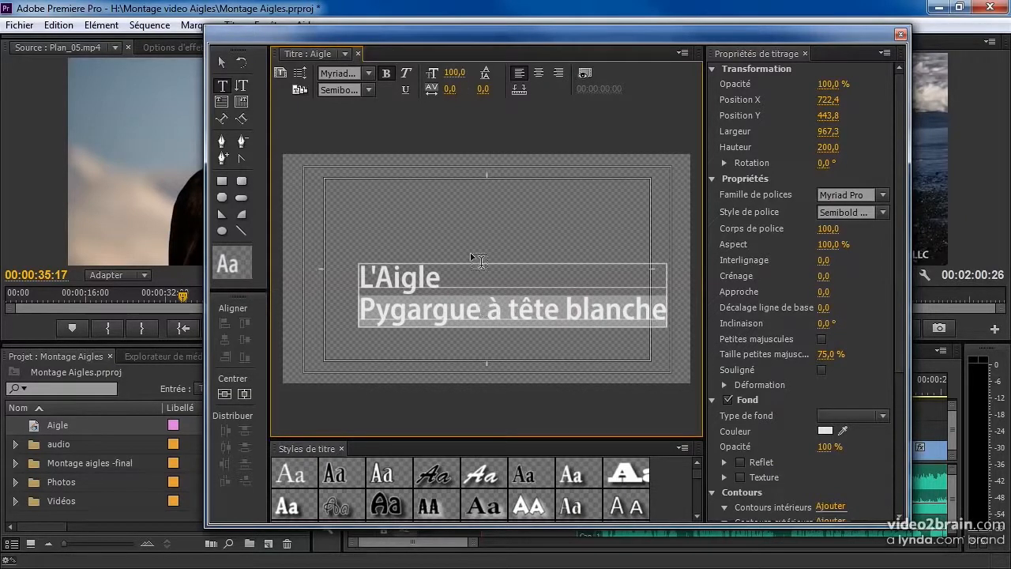
left_click(458, 71)
type("120")
key("Return")
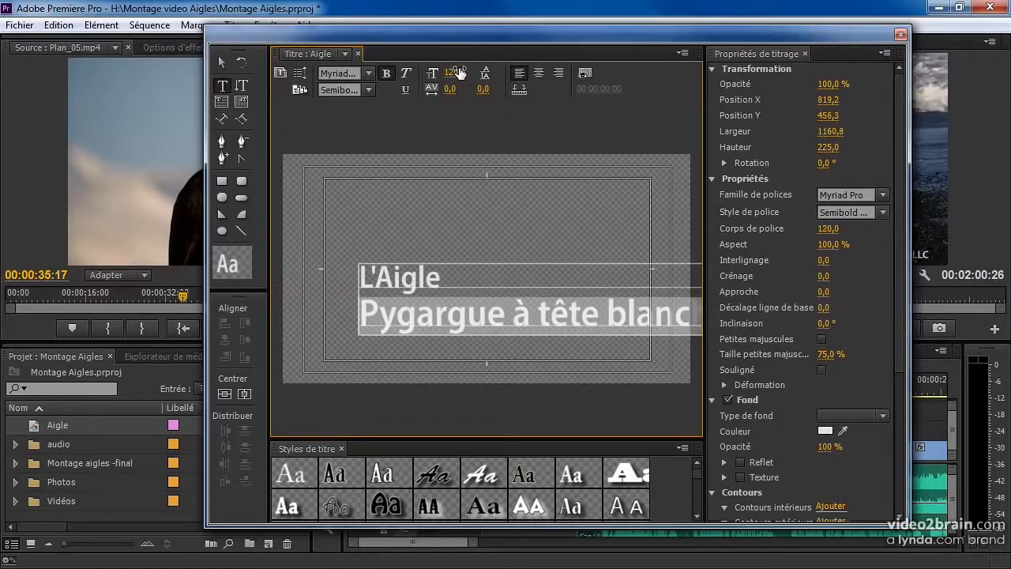
left_click(222, 62)
left_click_drag(423, 286, 359, 321)
Step: Increase the font size of the L'Aigle line to 160
double_click(361, 321)
left_click_drag(376, 317, 300, 307)
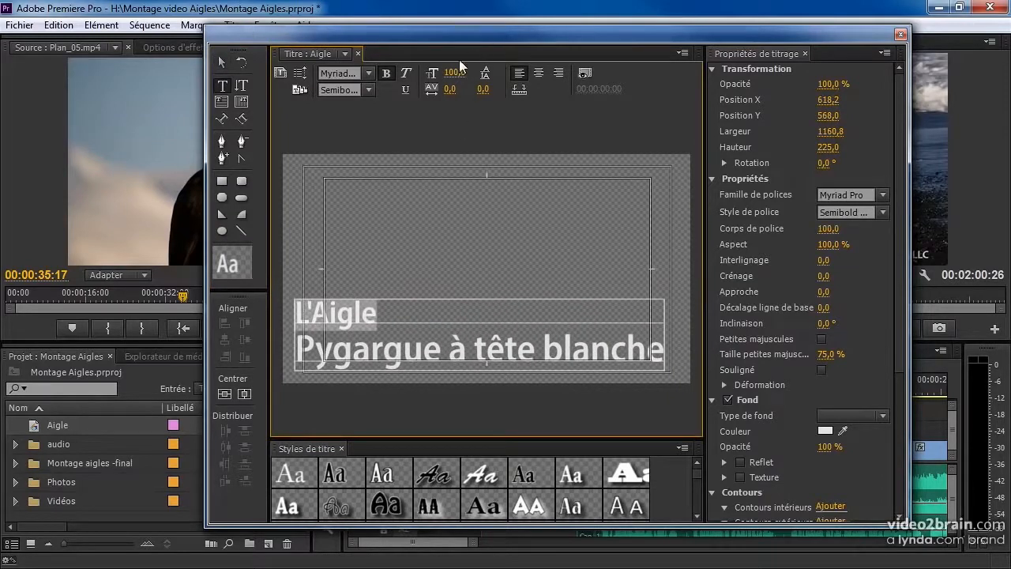
left_click_drag(438, 72, 485, 72)
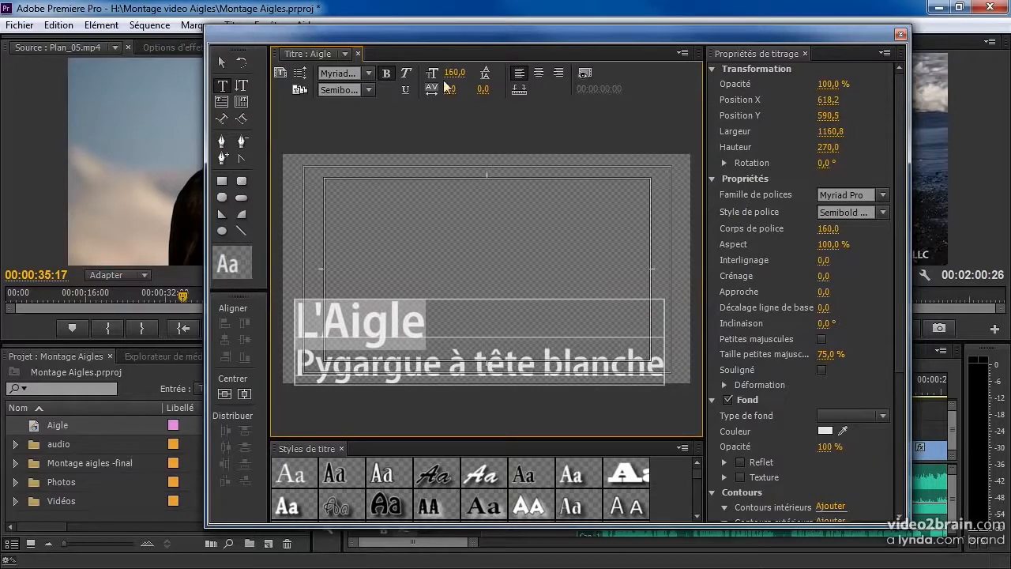
Step: Reposition the two-line text block to about X 643, Y 558 so it fits within the outer safe margin
left_click(221, 62)
left_click_drag(390, 369, 395, 360)
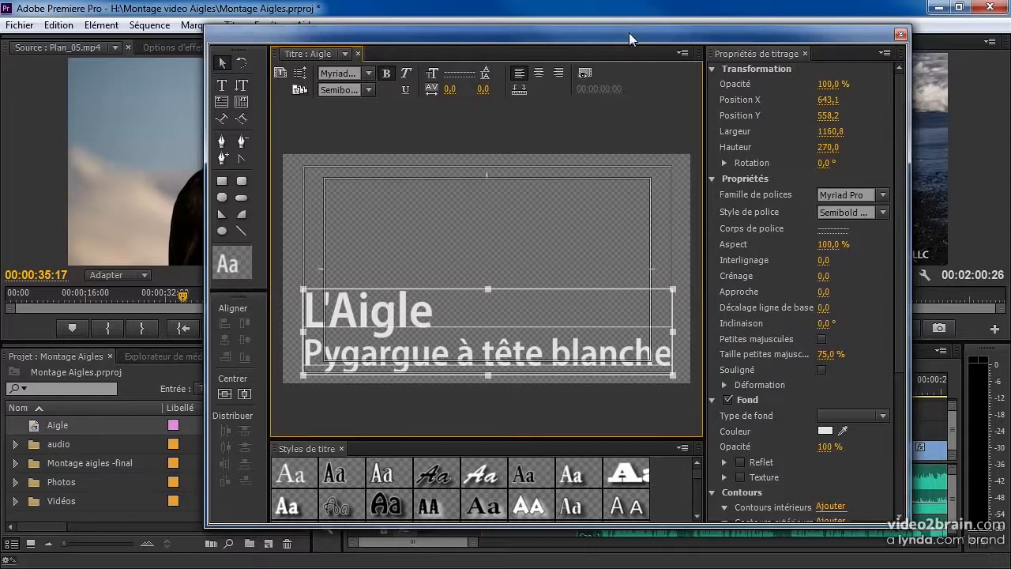
left_click_drag(629, 33, 594, 42)
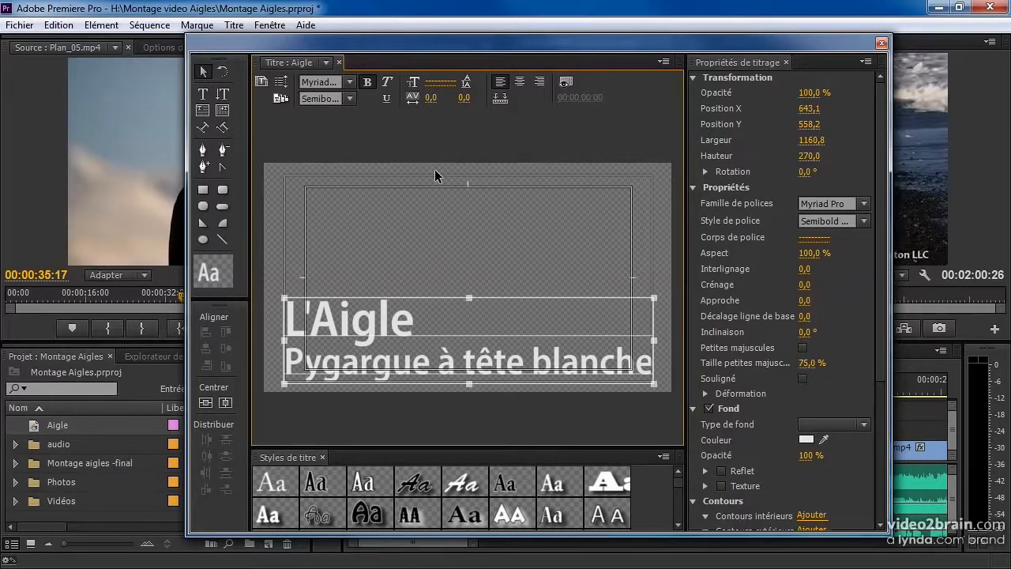
Step: Tighten the kerning of the L'Aigle line to -4
left_click(202, 93)
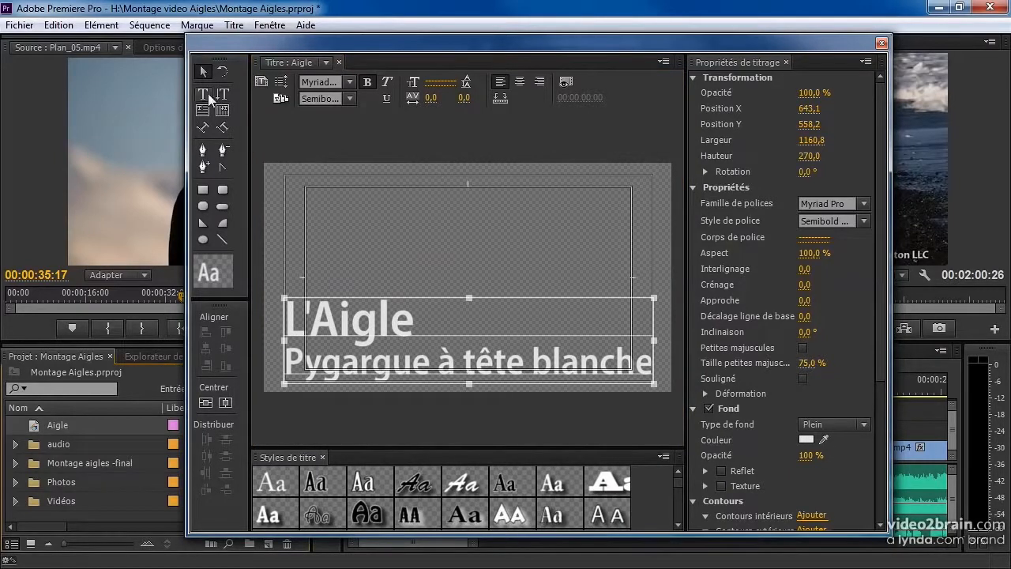
left_click_drag(283, 316, 415, 319)
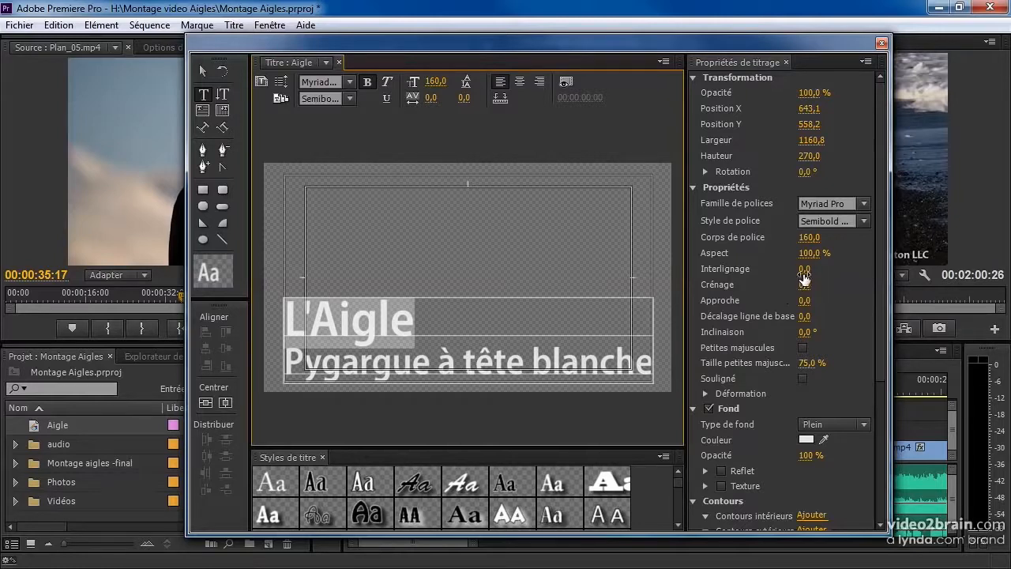
left_click_drag(801, 289, 799, 289)
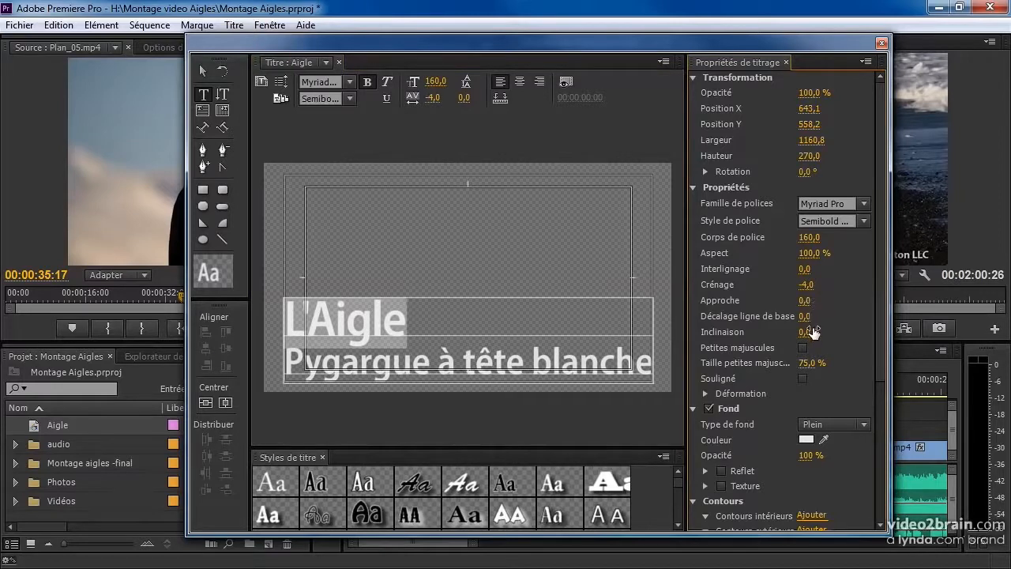
Step: Enable a drop shadow on the L'Aigle line and set its distance to 9
left_click_drag(879, 256, 890, 404)
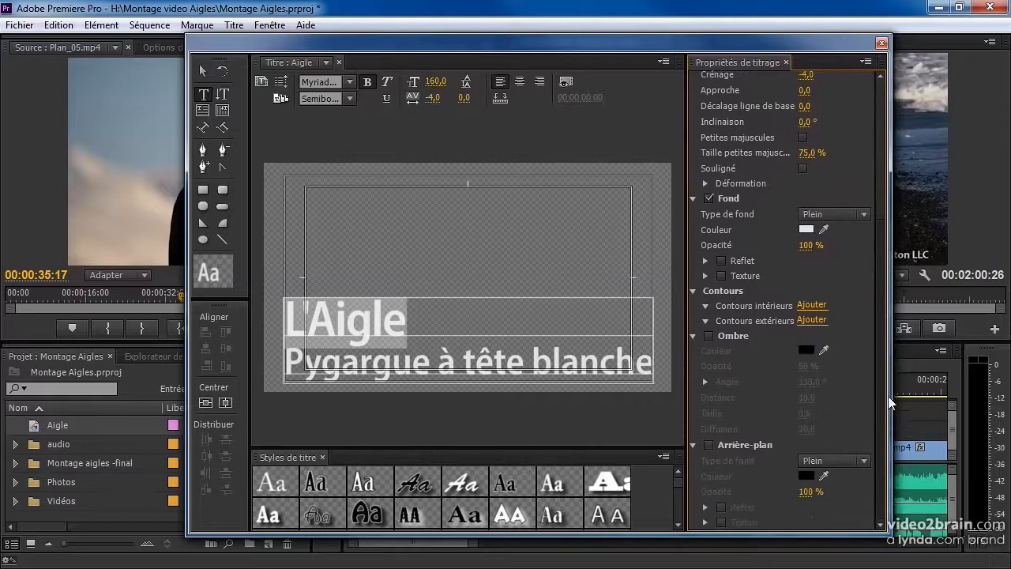
left_click(709, 335)
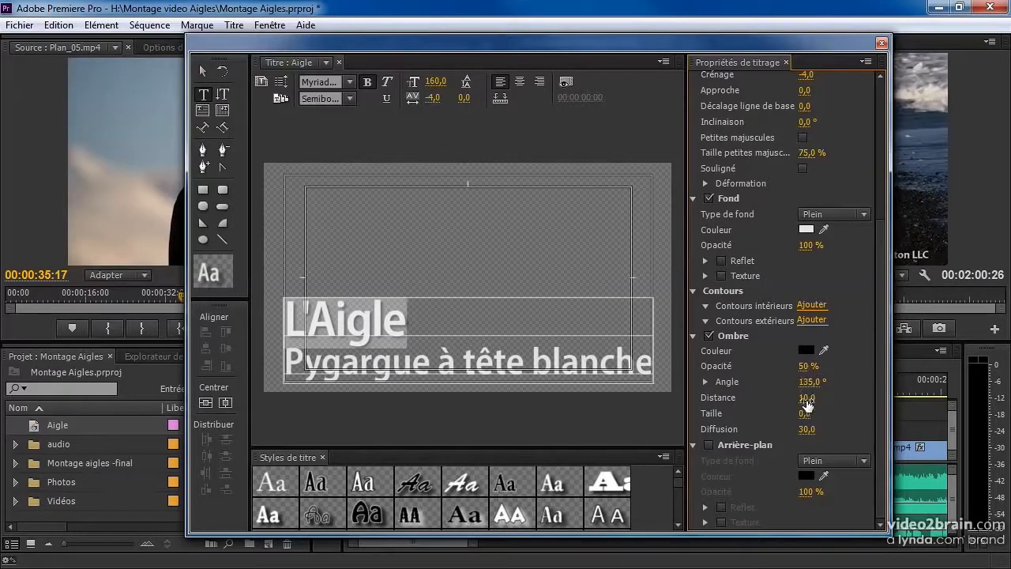
left_click_drag(806, 396, 741, 383)
Step: Add an outer stroke of type Bord to the L'Aigle line and show the background video behind the title
left_click(812, 320)
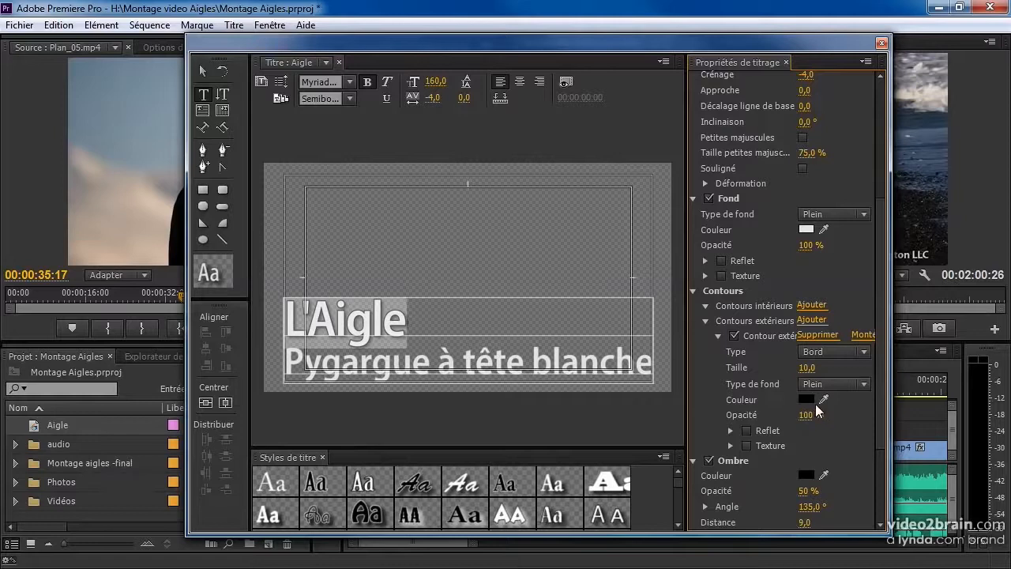
left_click(566, 82)
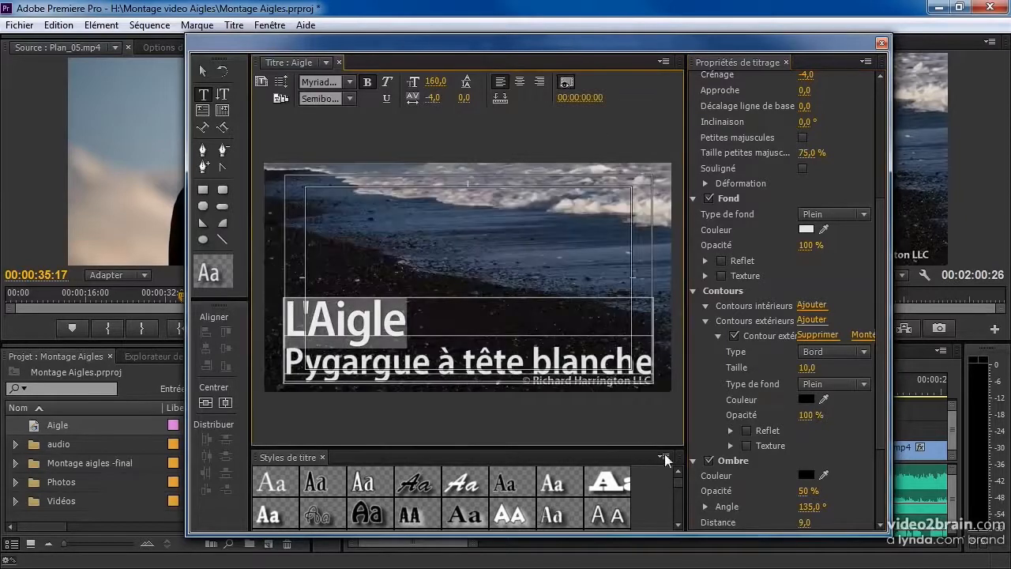
Step: Colour the L'Aigle line's outer stroke with a blue sampled from the water and set its size to 30
left_click_drag(827, 397, 433, 210)
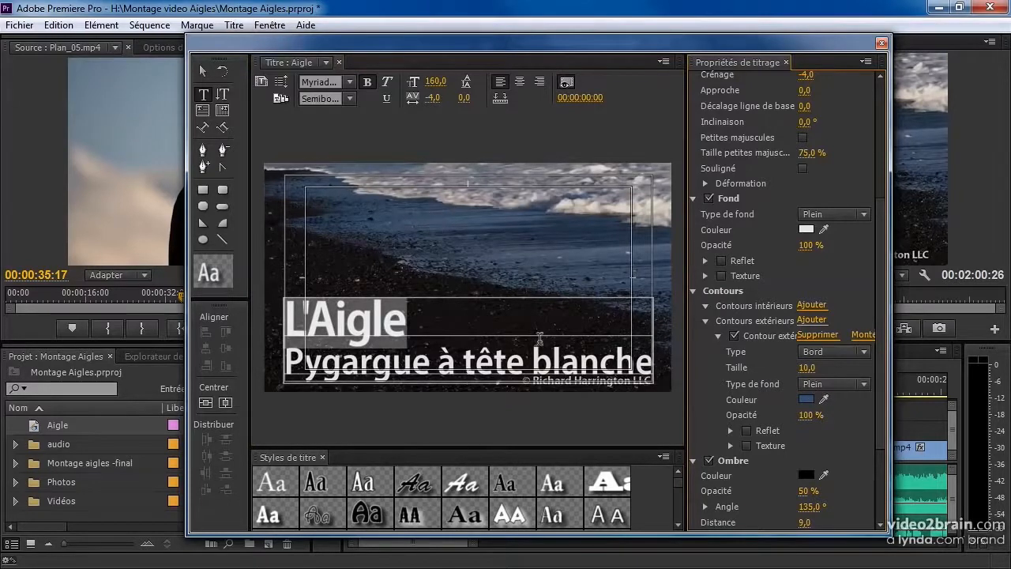
left_click_drag(806, 368, 829, 367)
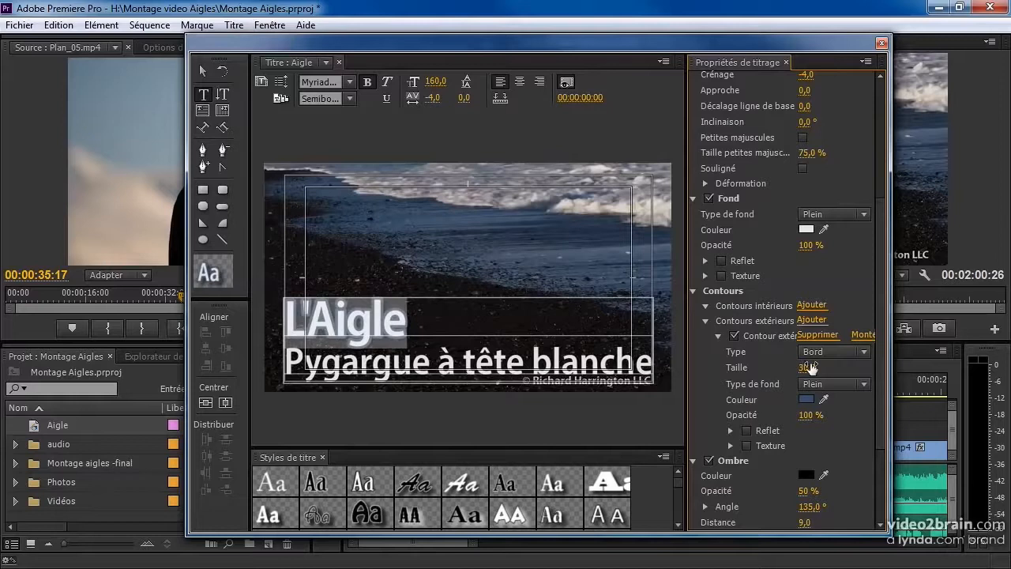
left_click(386, 321)
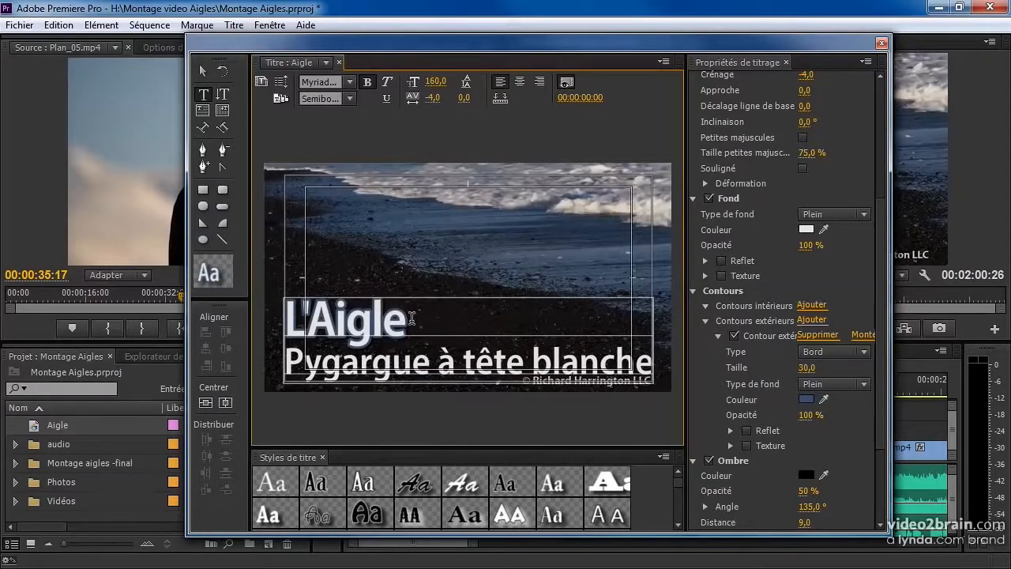
Step: Enable a drop shadow on the Pygargue à tête blanche line and add an outer stroke of type Bord to it
left_click_drag(289, 364, 652, 379)
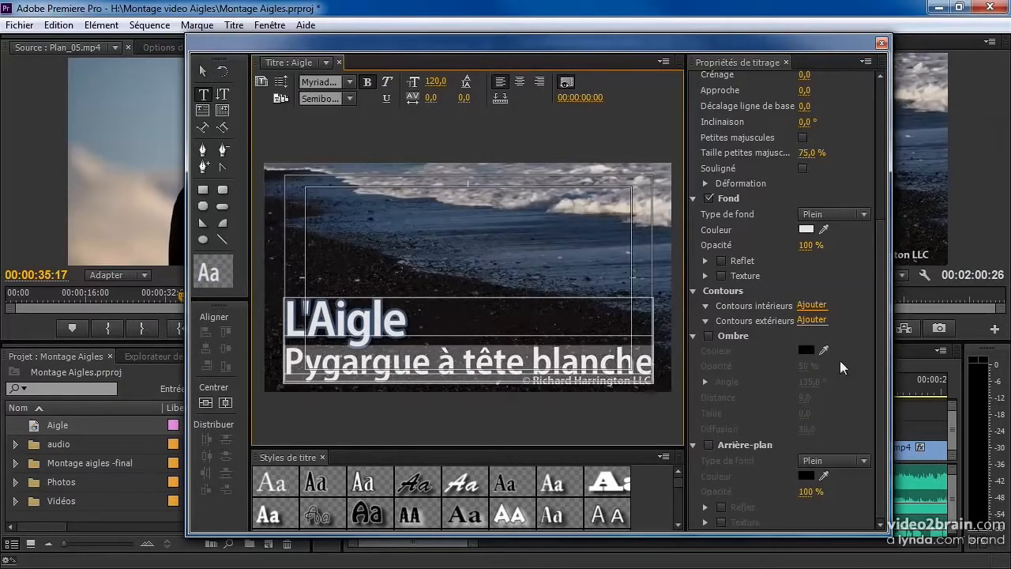
left_click(708, 336)
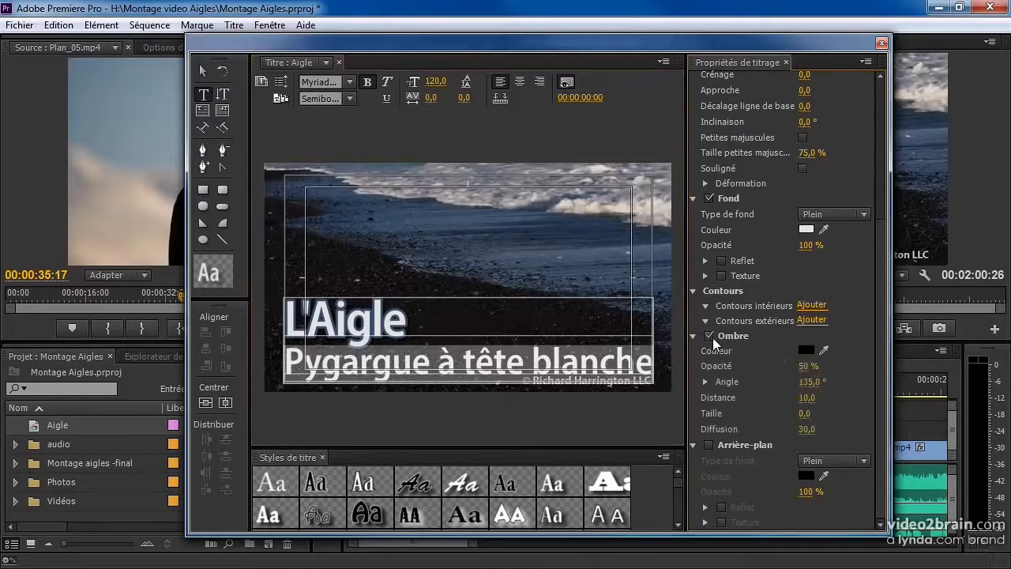
left_click(813, 321)
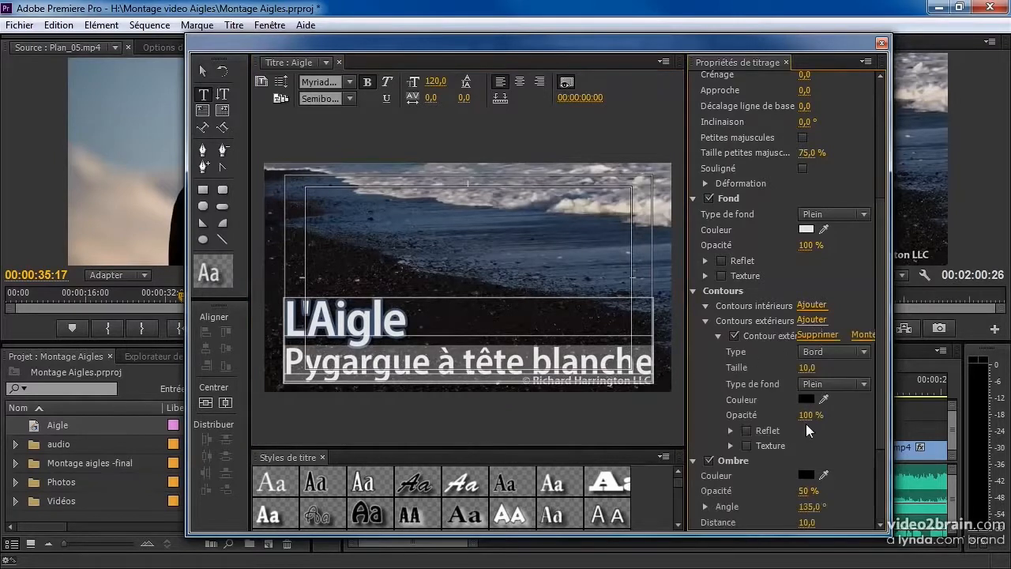
Step: Colour the Pygargue à tête blanche line's outer stroke with a blue sampled from the background video and set its size to 27
mouse_move(827, 398)
left_mouse_down()
mouse_move(277, 233)
mouse_move(335, 186)
mouse_move(340, 198)
left_mouse_up()
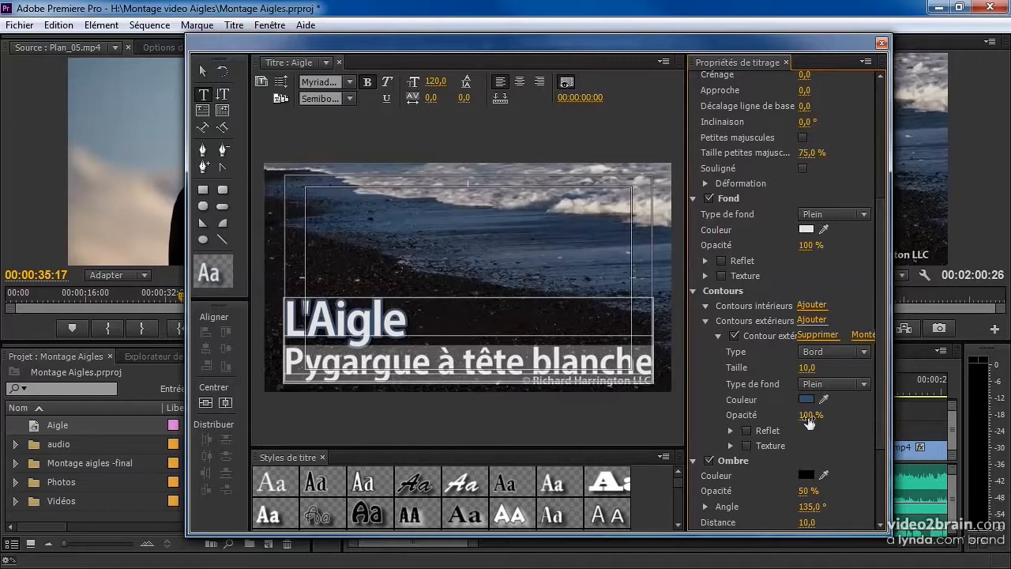
left_click_drag(806, 367, 821, 367)
left_click(524, 363)
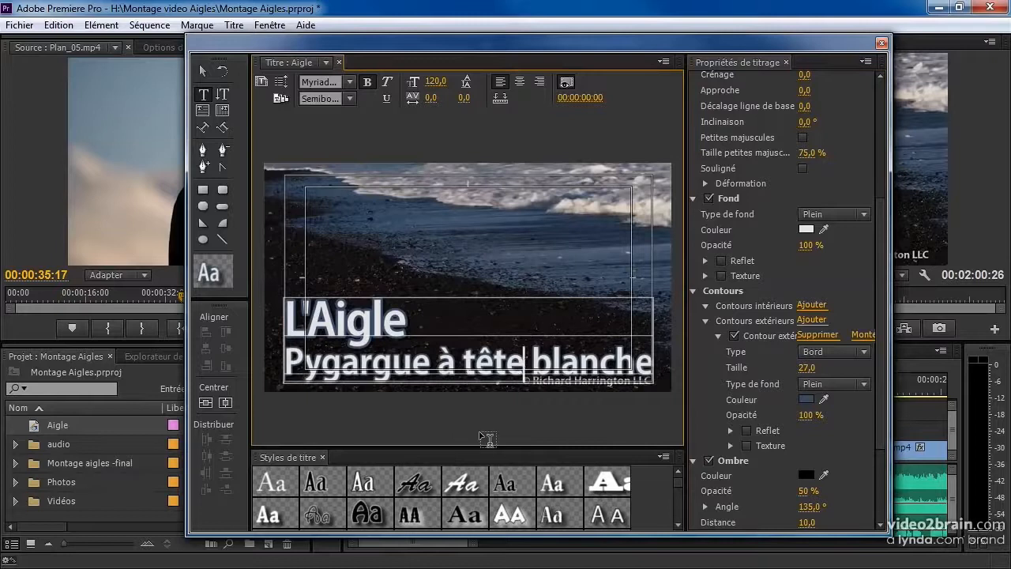
Step: Close the title editor, place the Aigle title on track V2 at the start of the sequence, and preview it
left_click(881, 43)
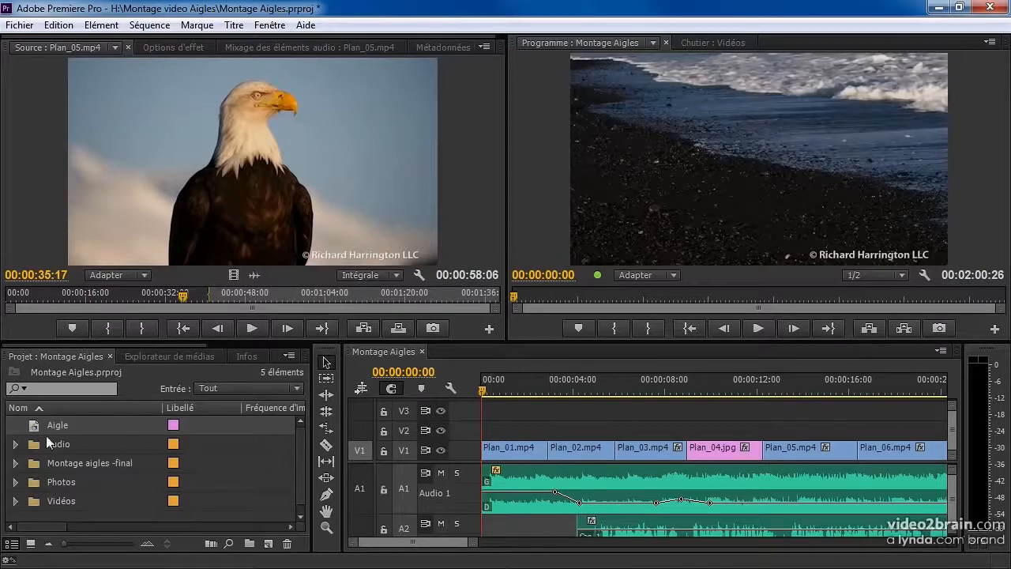
left_click_drag(36, 425, 490, 433)
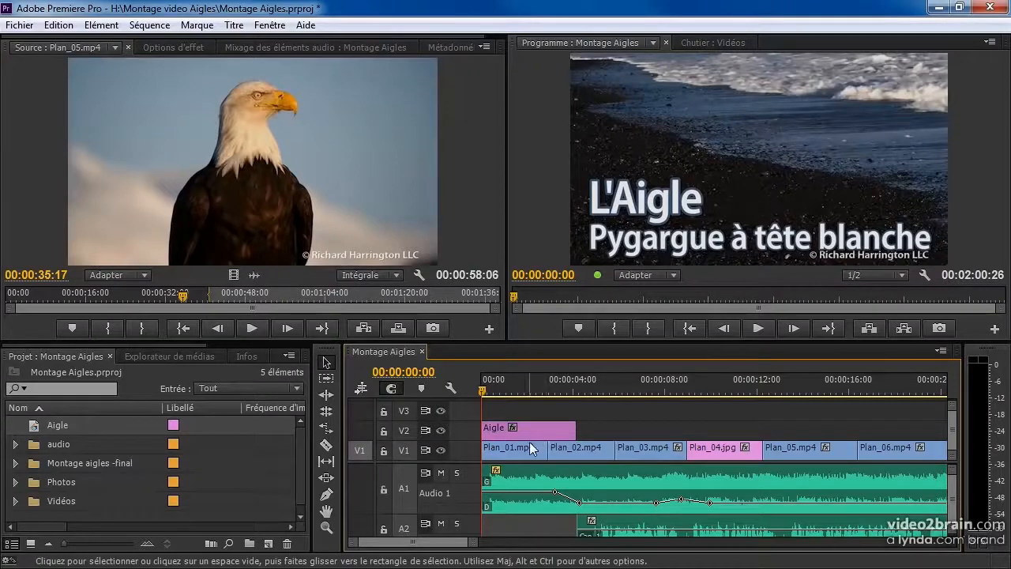
left_click(758, 328)
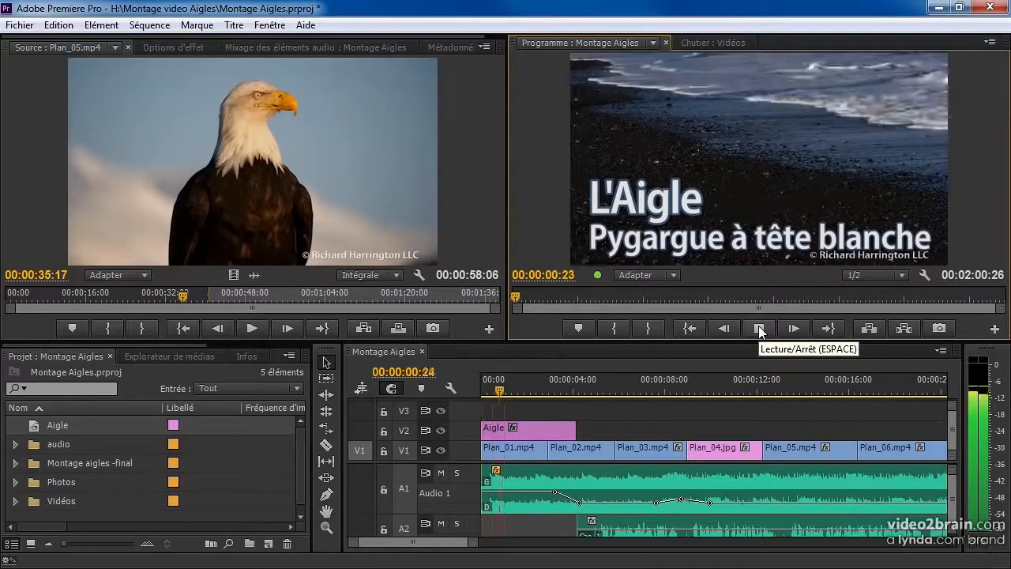
left_click(758, 325)
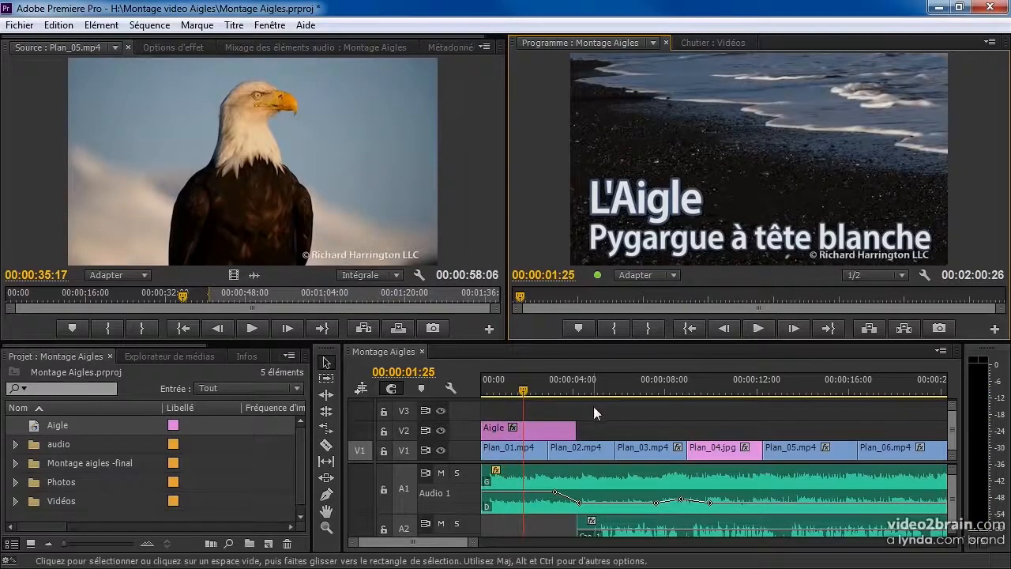
Step: Reopen the Aigle title from the timeline, raise its text block to about Y 503 clear of the watermark, and play back the sequence
double_click(543, 429)
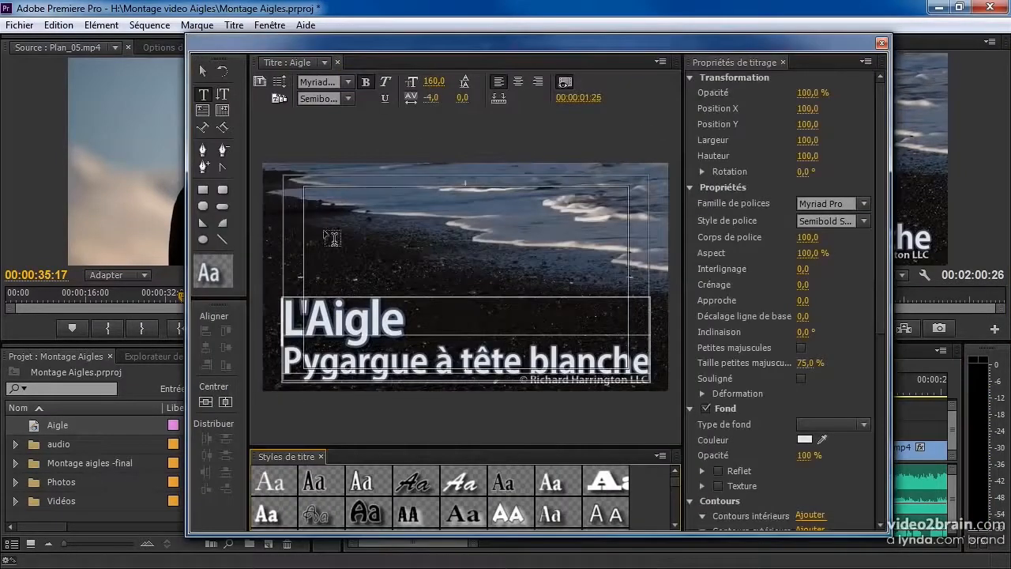
left_click(203, 69)
left_click(386, 340)
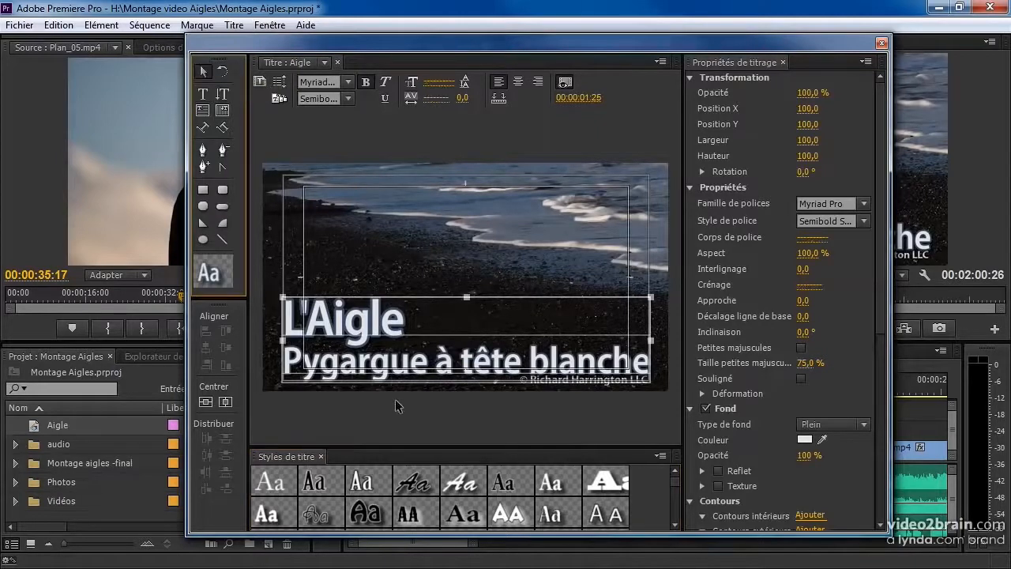
left_click_drag(376, 338, 376, 324)
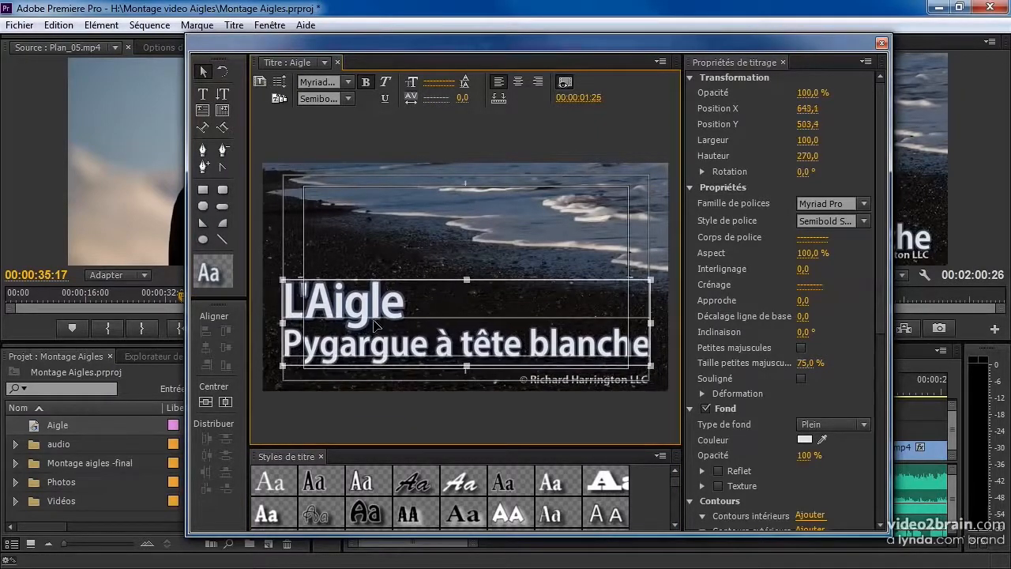
left_click(881, 43)
left_click(758, 327)
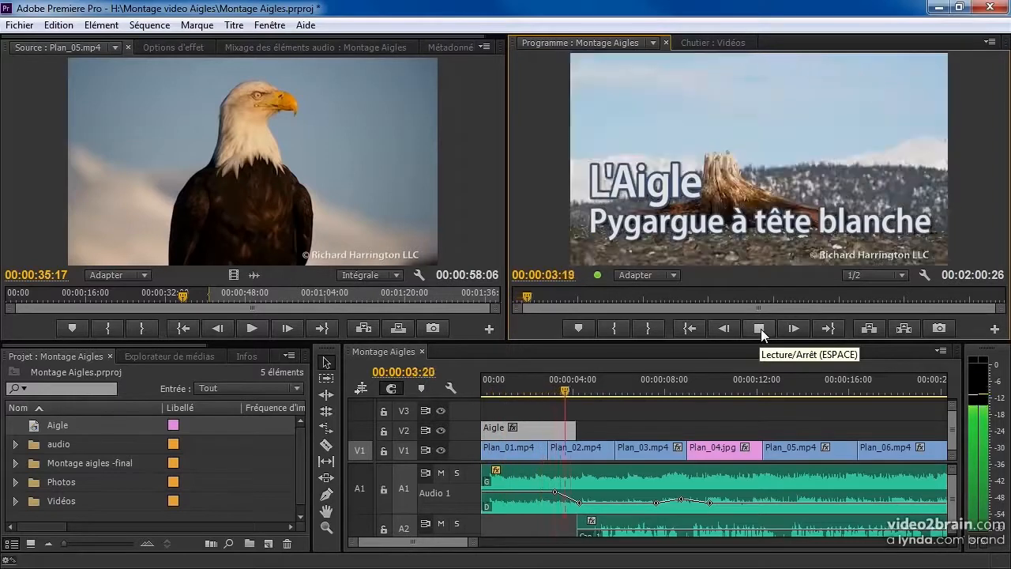
left_click(759, 328)
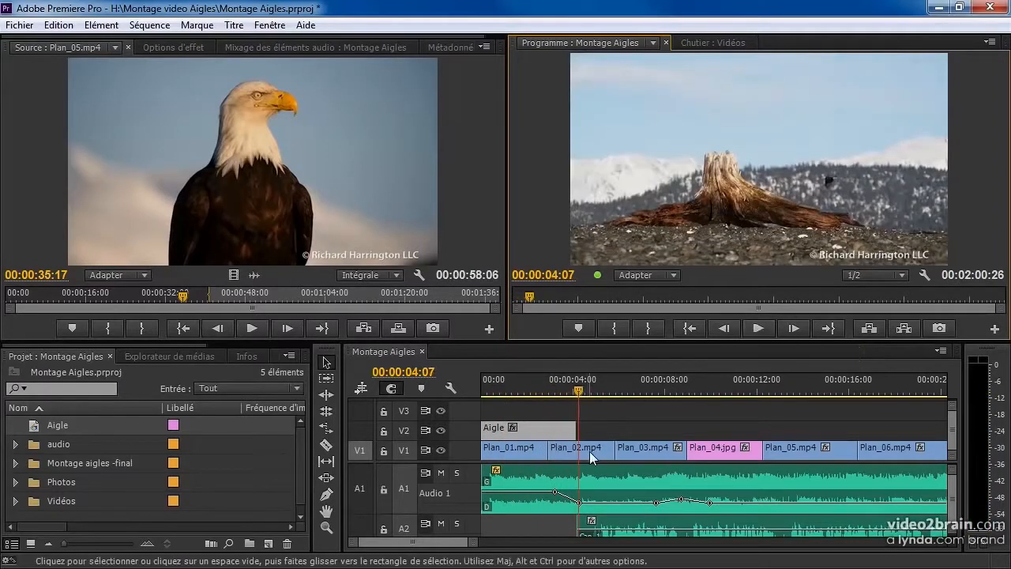